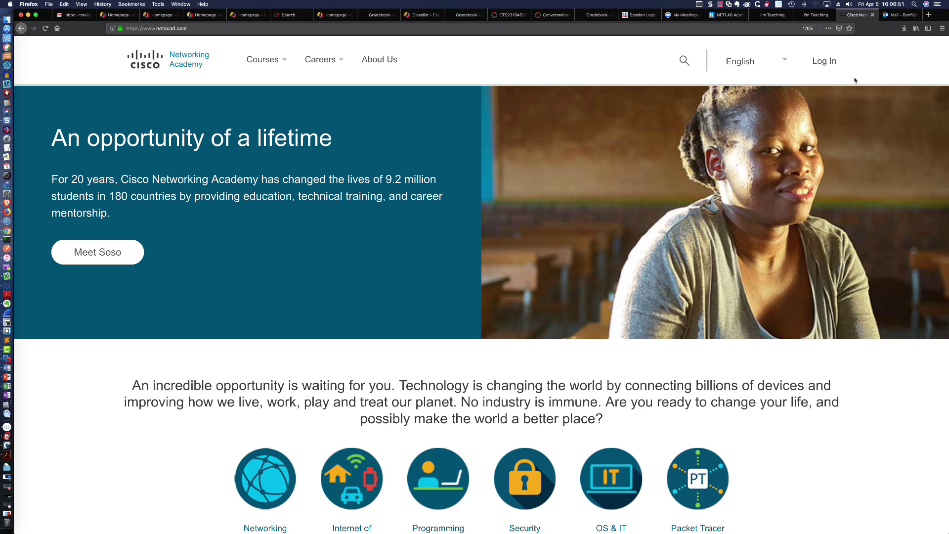
Sign in to NetAcad with the saved credentials and scroll down to the Resources section.
left_click(824, 62)
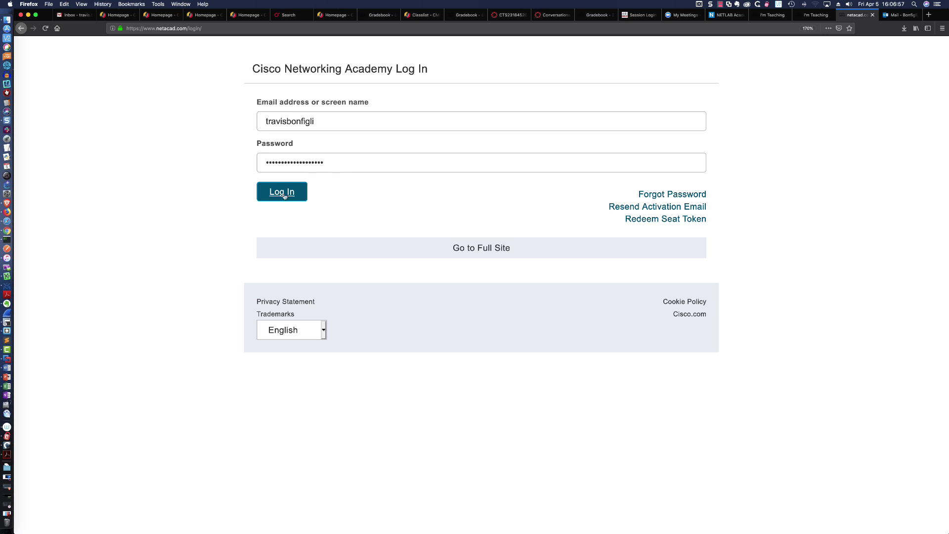
left_click(282, 194)
scroll(282, 194, "down", 15)
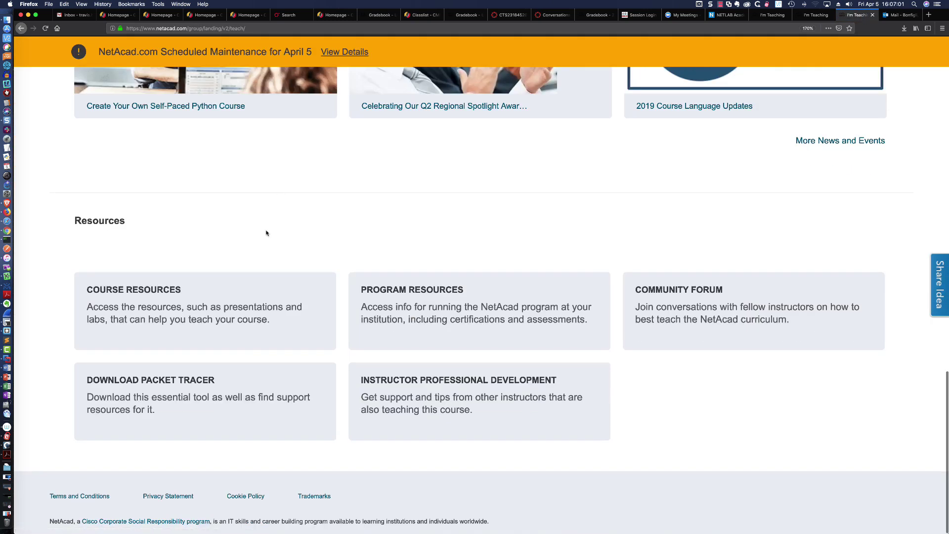
Get the macOS Version 7.2.1 English installer from the Packet Tracer download page, then go to Finder's PT for MAC folder.
left_click(154, 390)
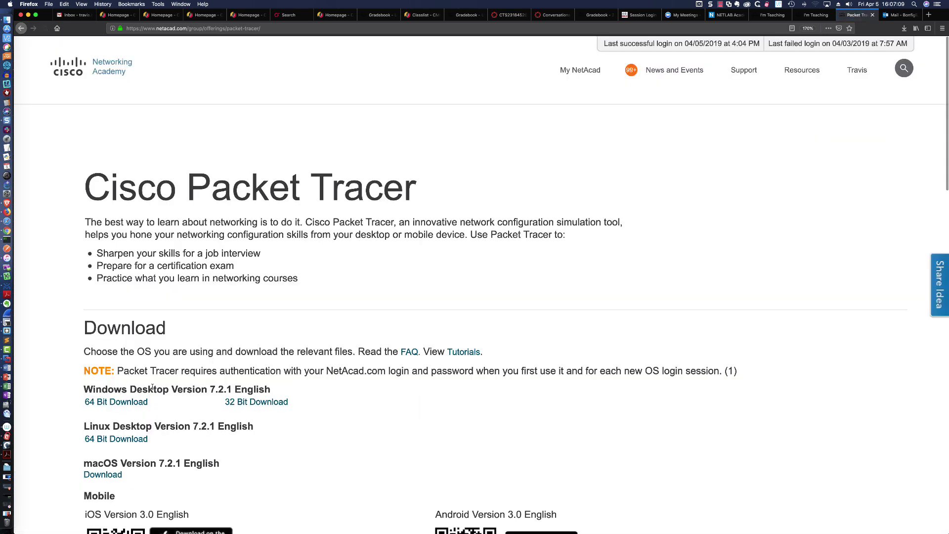
scroll(194, 336, "down", 5)
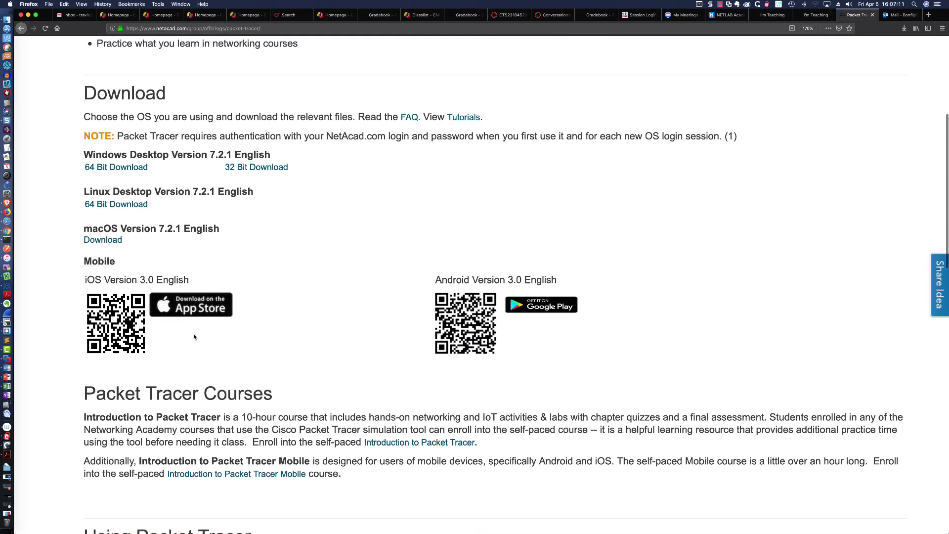
left_click_drag(220, 225, 86, 226)
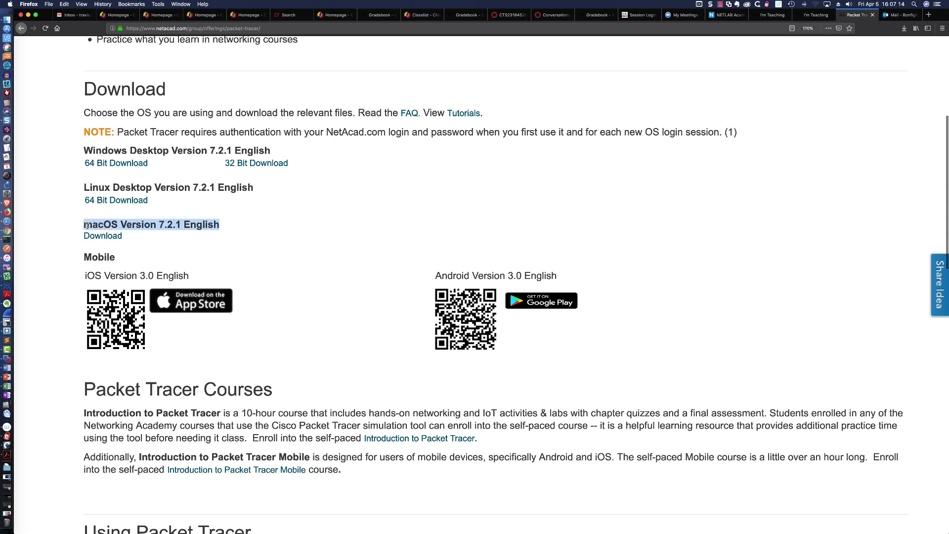
left_click(203, 239)
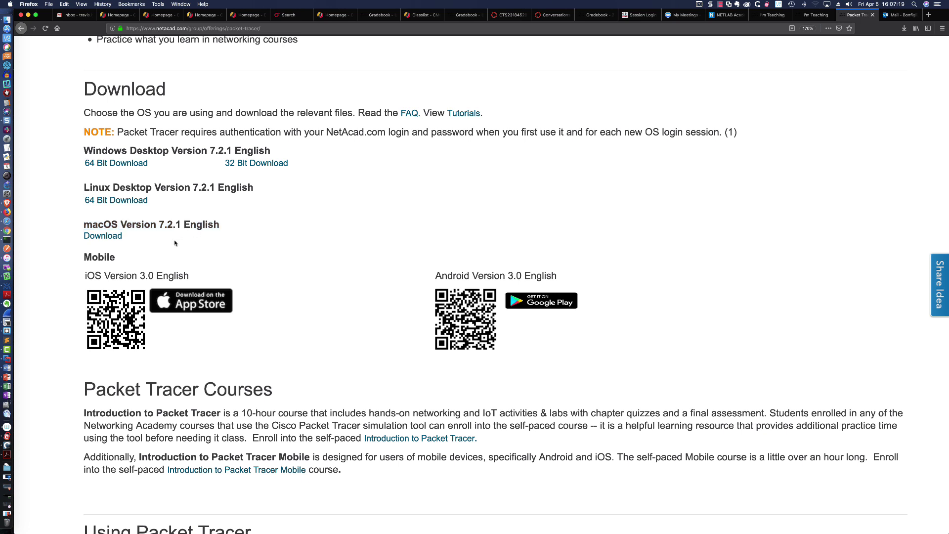
left_click(114, 237)
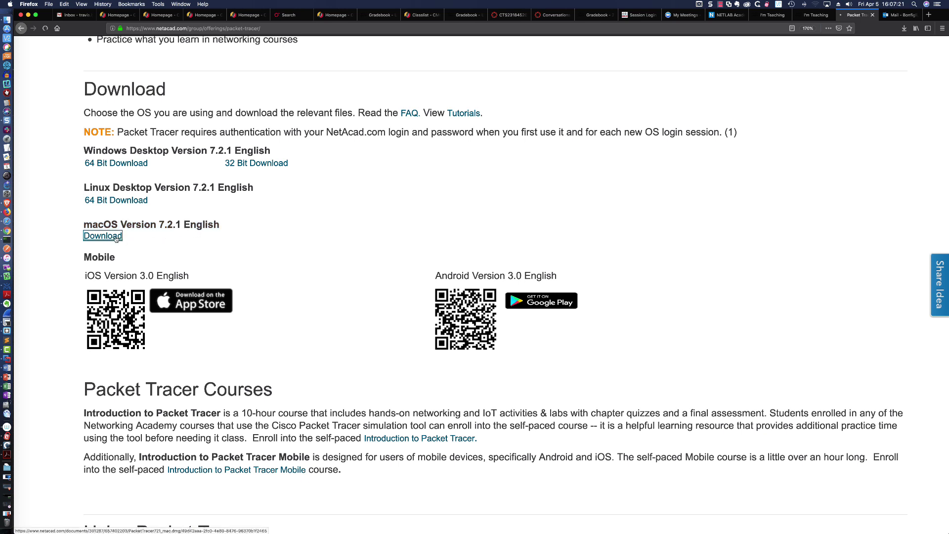
left_click(507, 265)
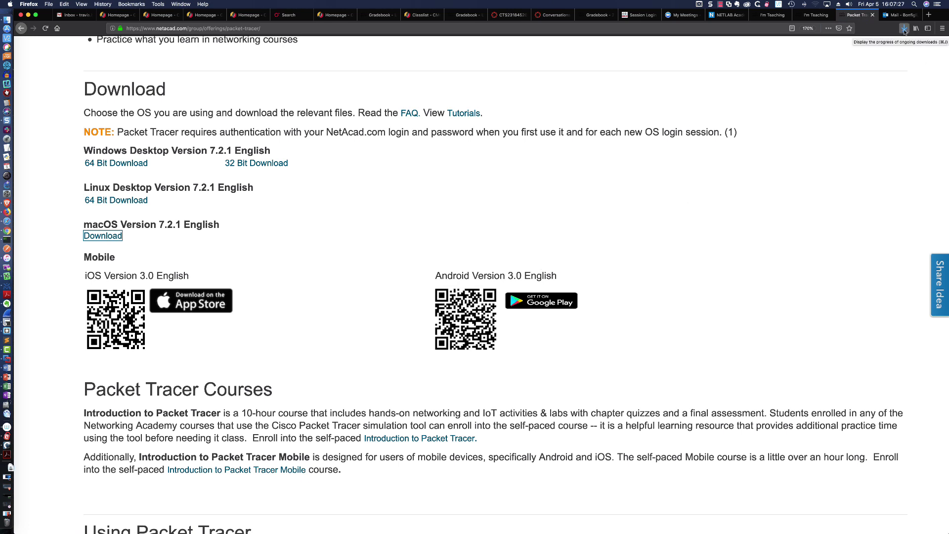
key("super+Tab")
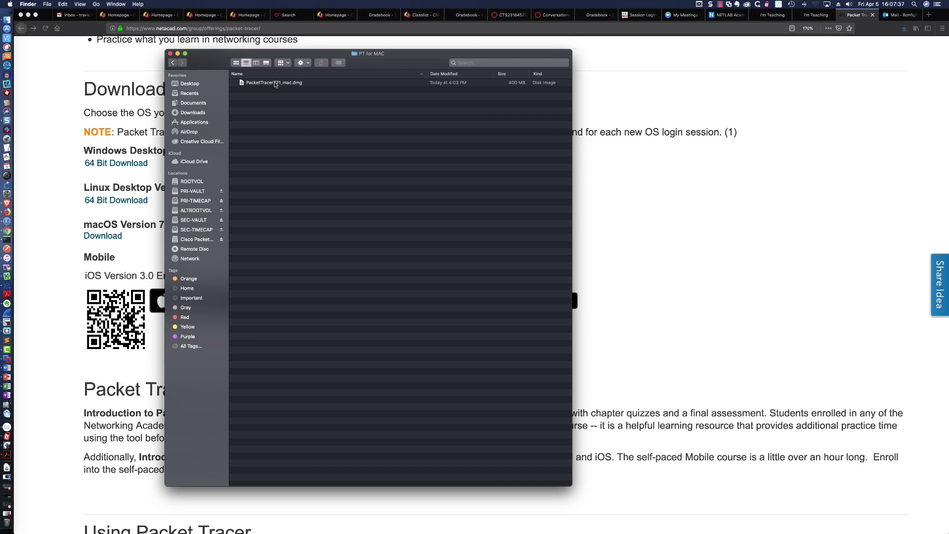
Open PacketTracer721_mac.dmg and run PacketTracer721_mac_installer, approving the internet-download warning.
left_click(275, 84)
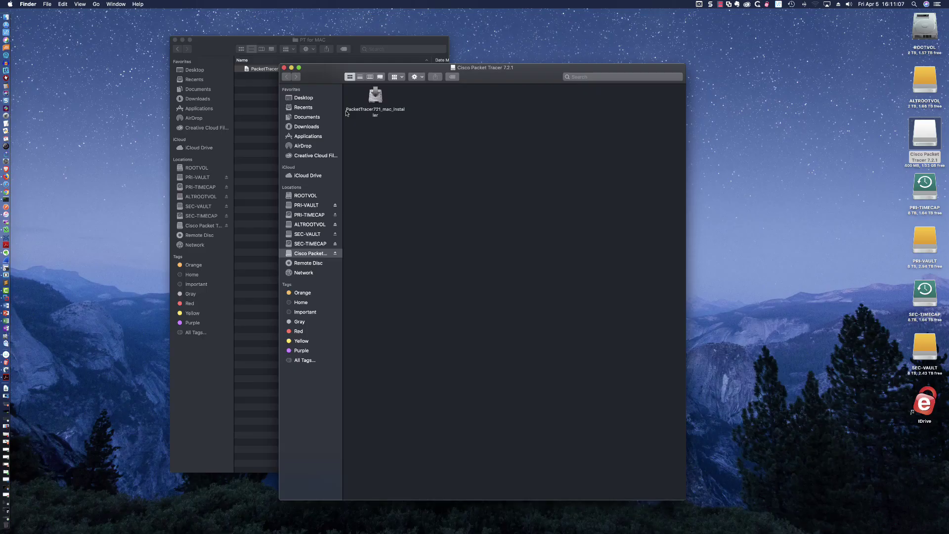
double_click(376, 96)
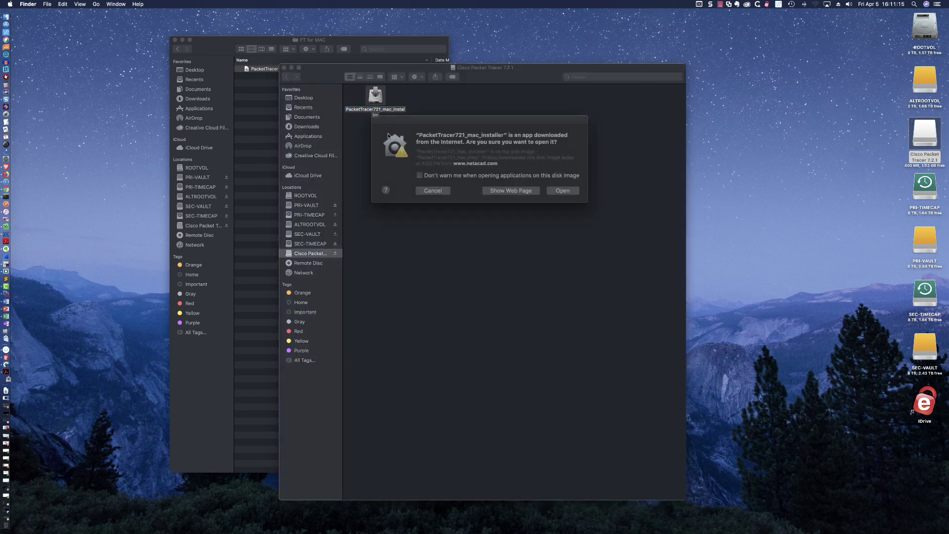
left_click(554, 188)
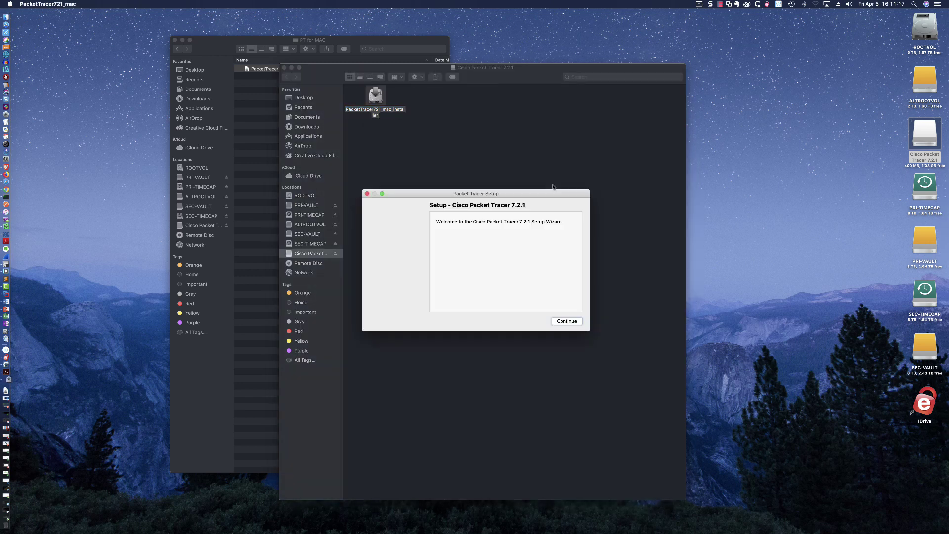
Accept the license, install Cisco Packet Tracer 7.2.1 with PIN authorization, and finish the wizard.
left_click(572, 321)
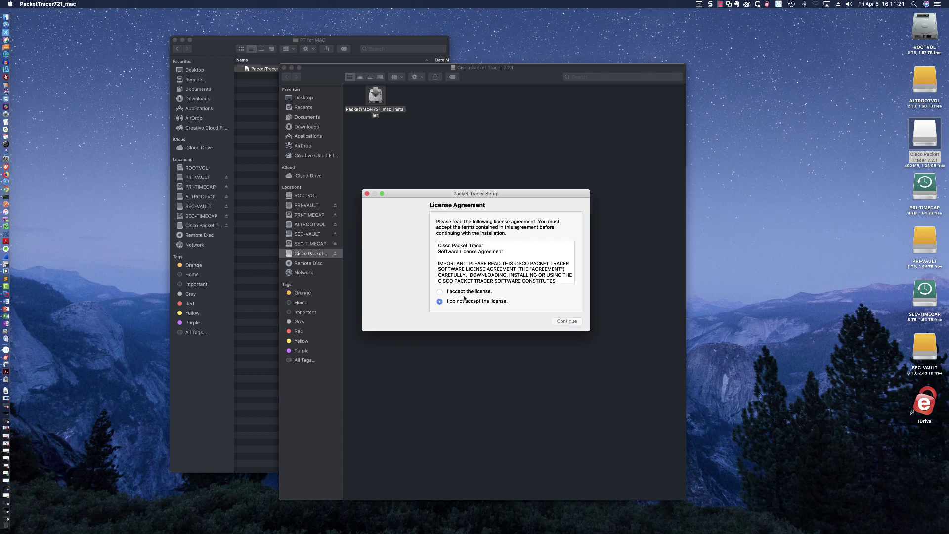
left_click(466, 291)
left_click(562, 322)
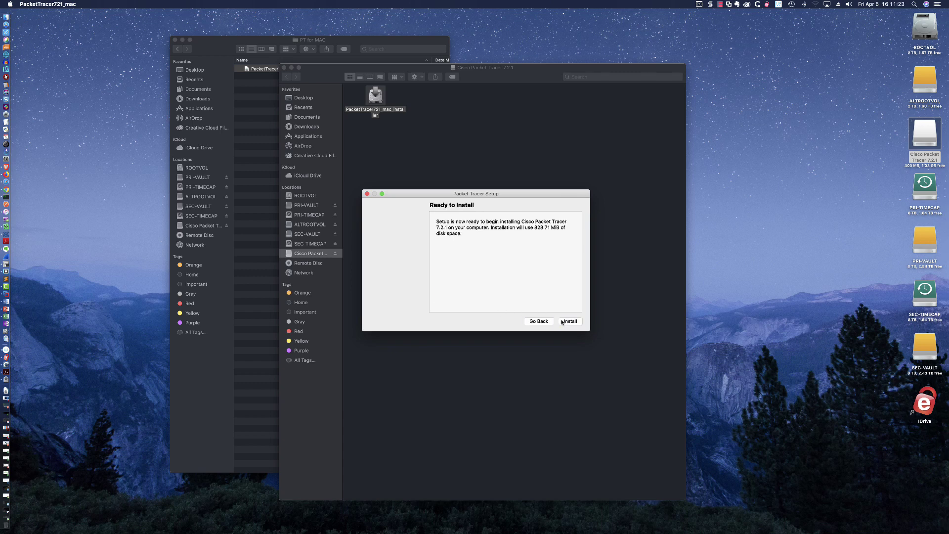
left_click(568, 322)
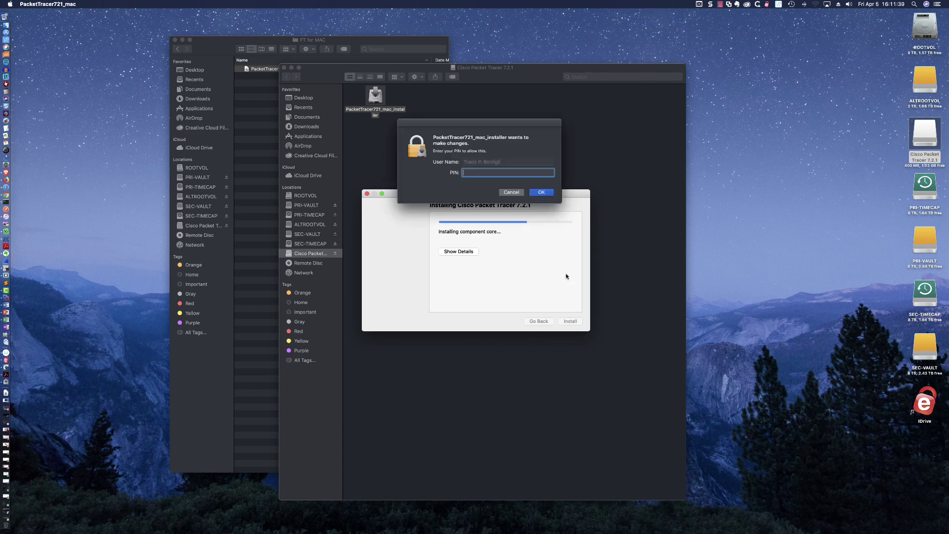
type("*******")
key("Return")
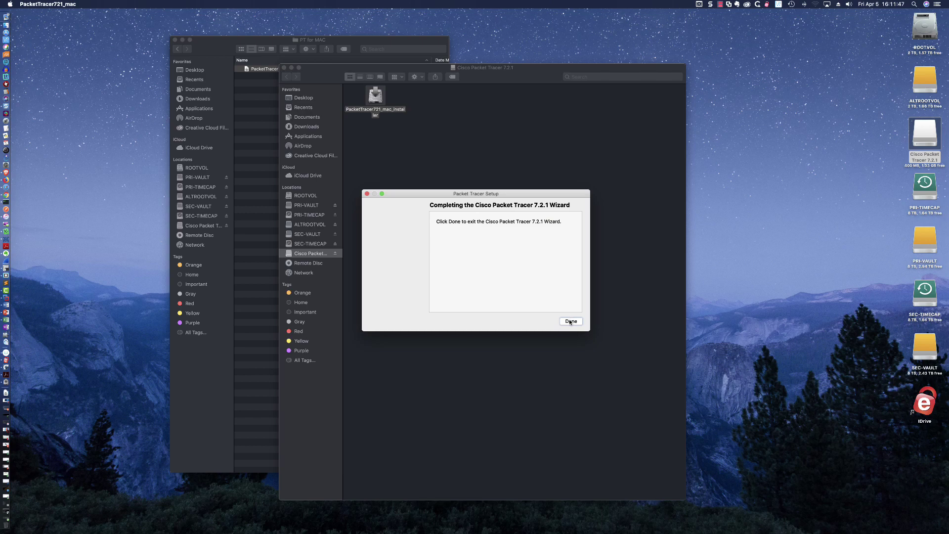
left_click(571, 322)
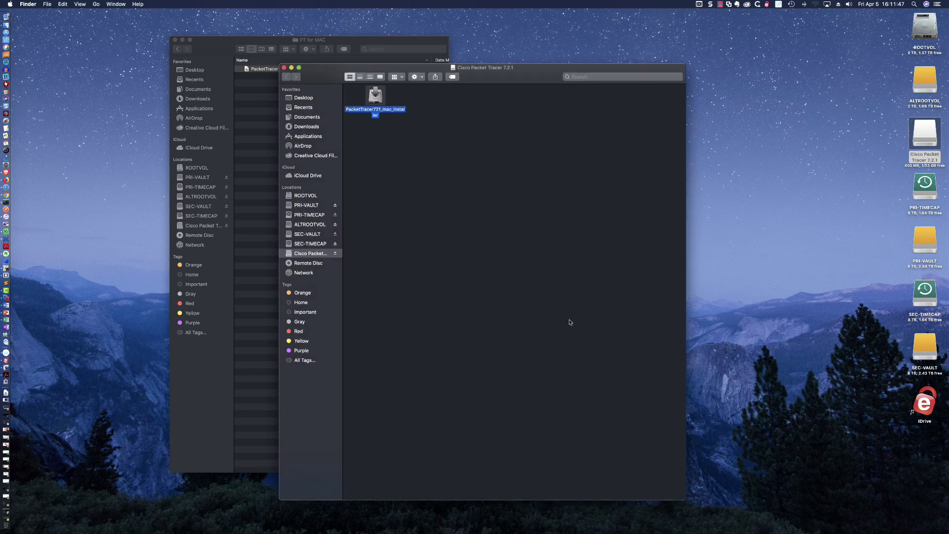
Add Cisco Packet Tracer from the Applications folder to the Dock and launch it from there.
left_click(284, 68)
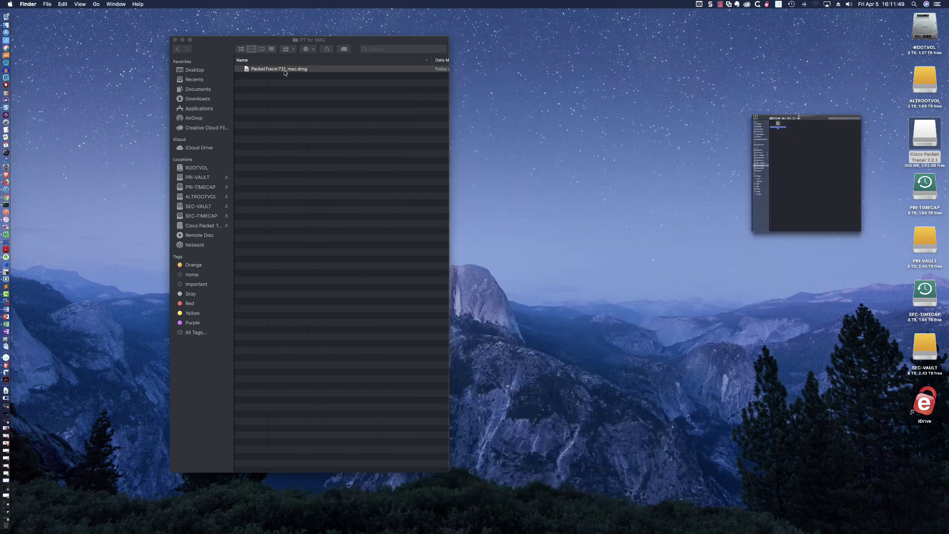
left_click(204, 109)
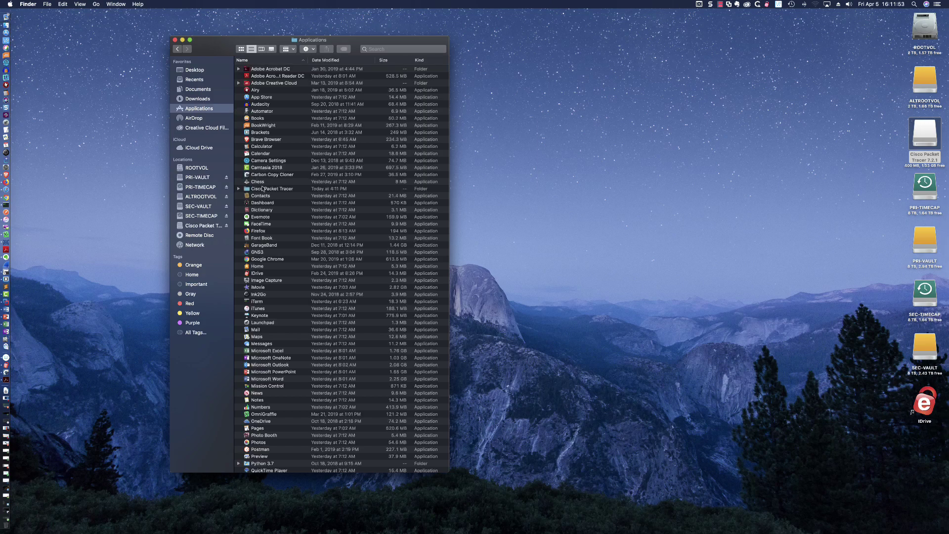
double_click(263, 189)
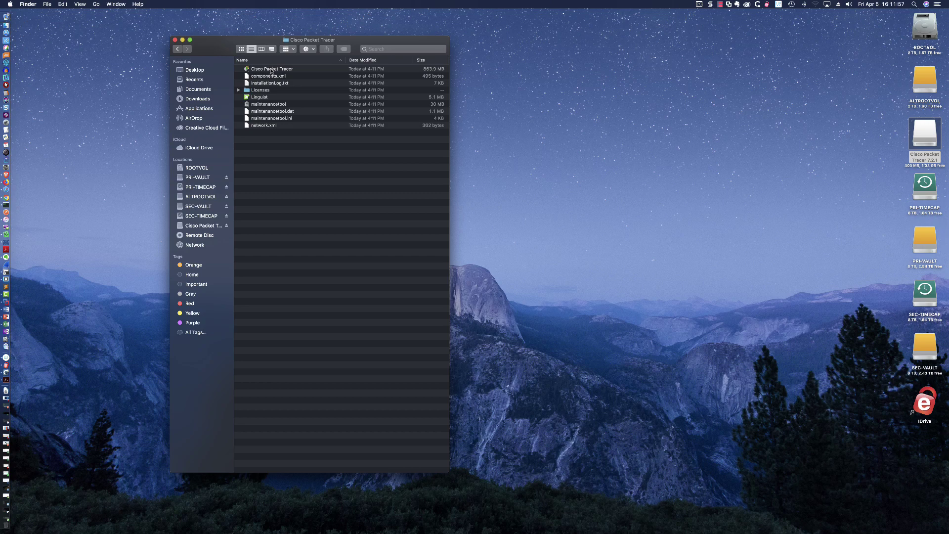
left_click_drag(270, 71, 9, 91)
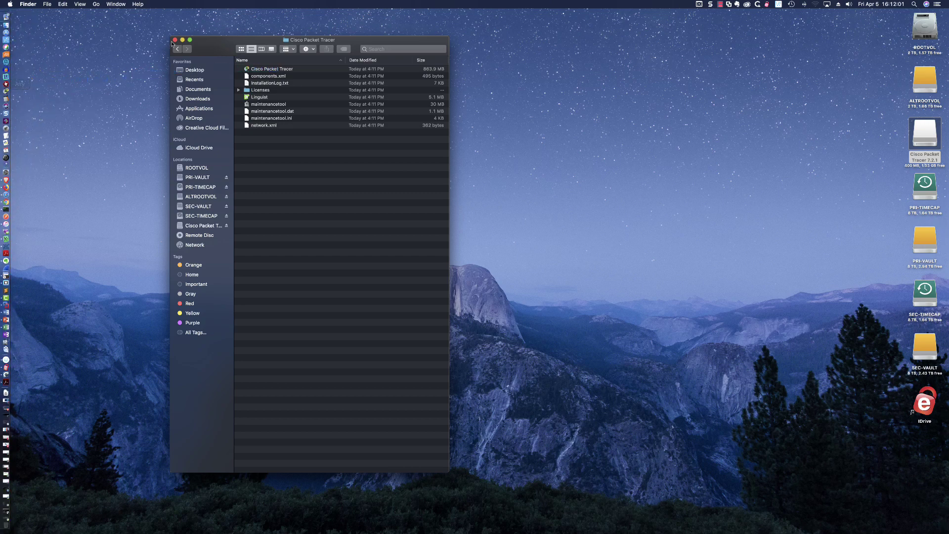
key("super+w")
left_click(2, 91)
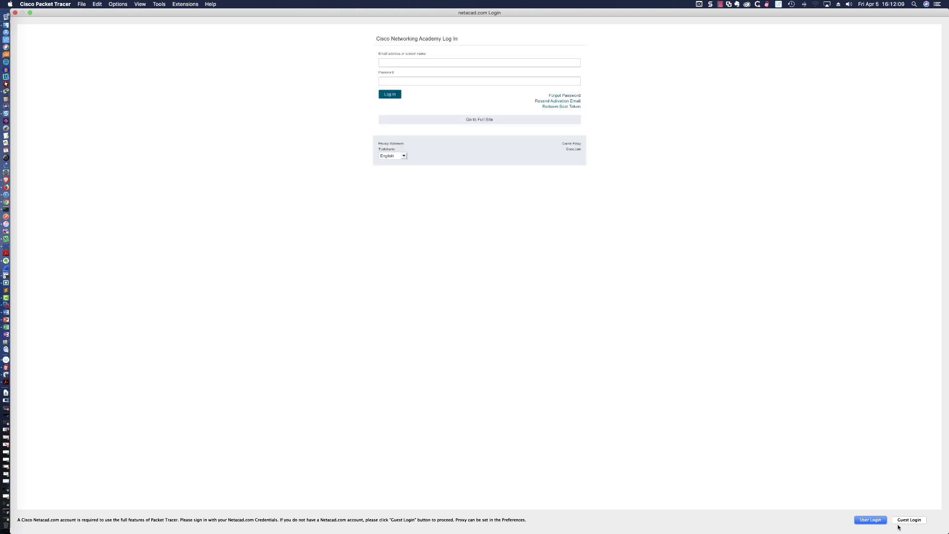
Log in to Packet Tracer with the NetAcad account's e-mail or screen name.
left_click(424, 63)
key("Return")
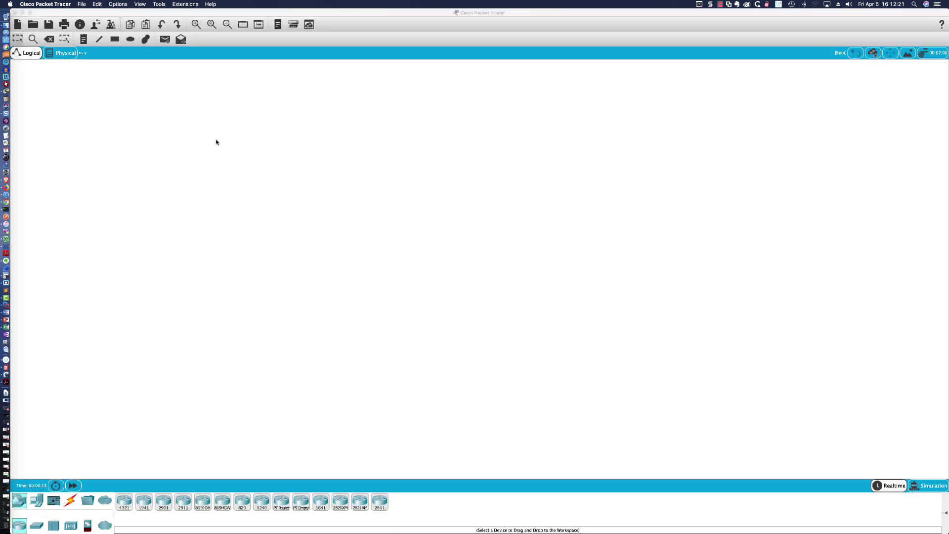
left_click(52, 5)
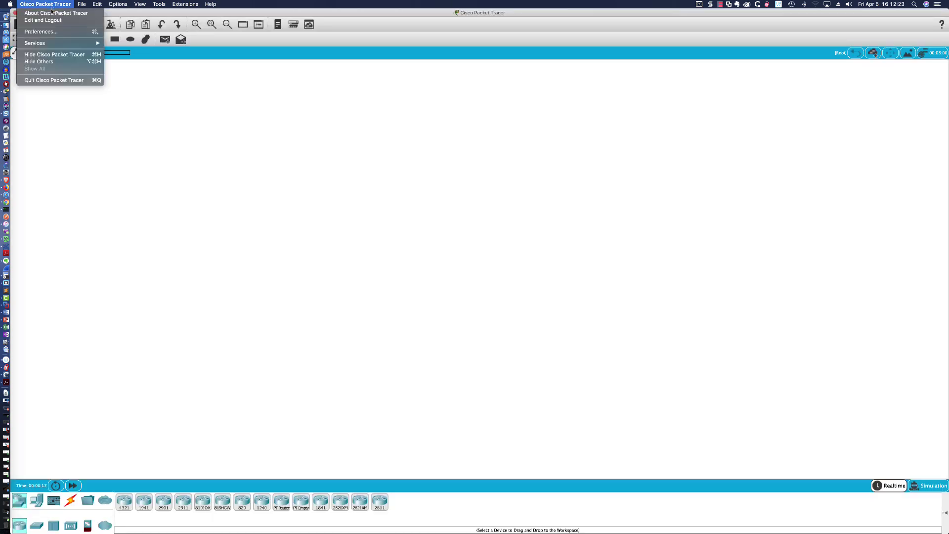
left_click(56, 13)
left_click(386, 280)
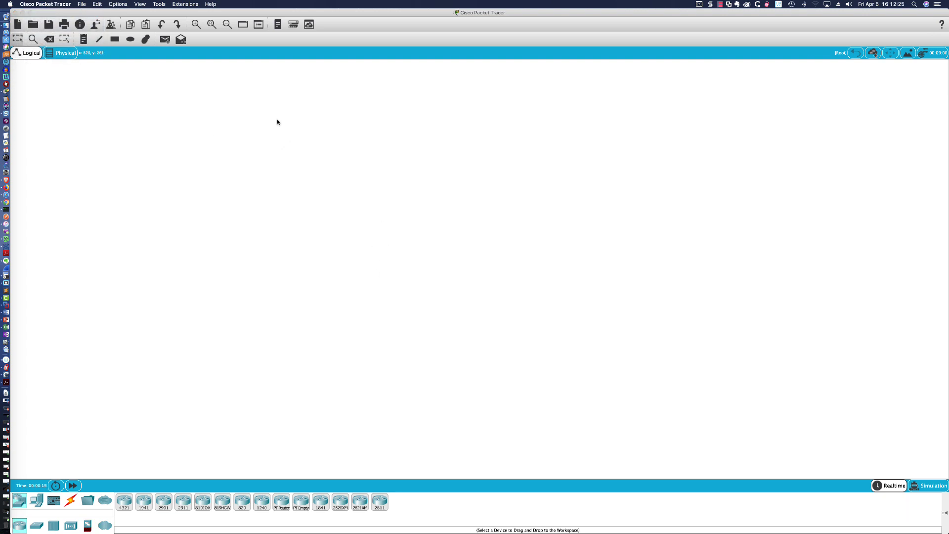
left_click(40, 5)
key("Escape")
left_click(23, 13)
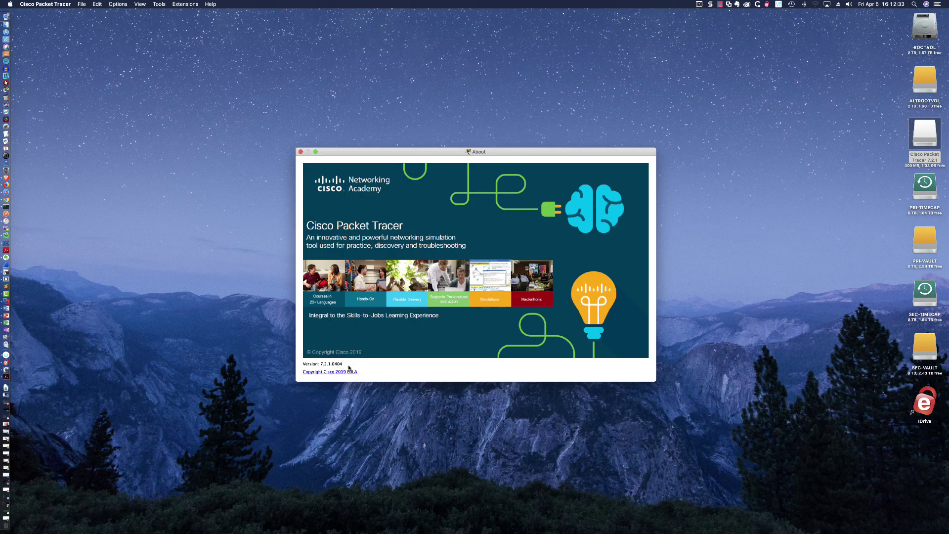
left_click_drag(430, 155, 428, 124)
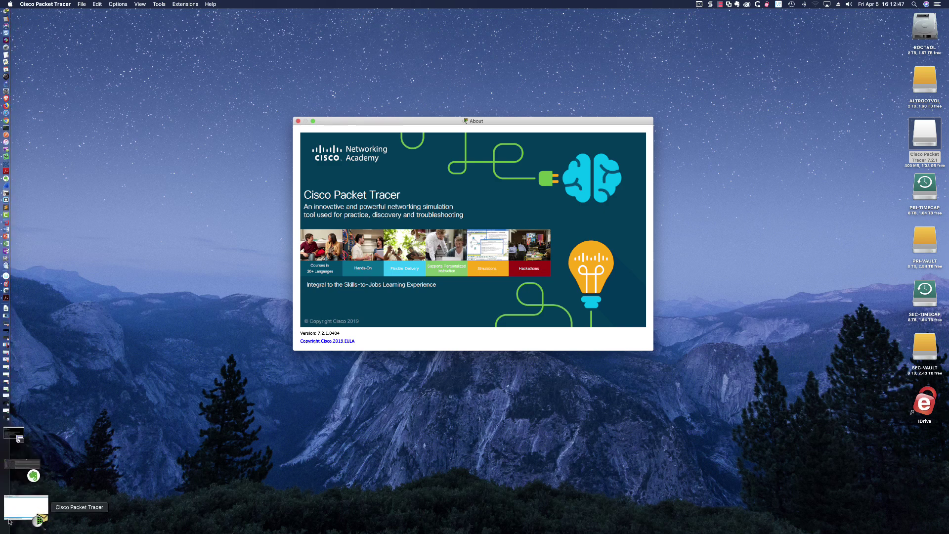
left_click(10, 520)
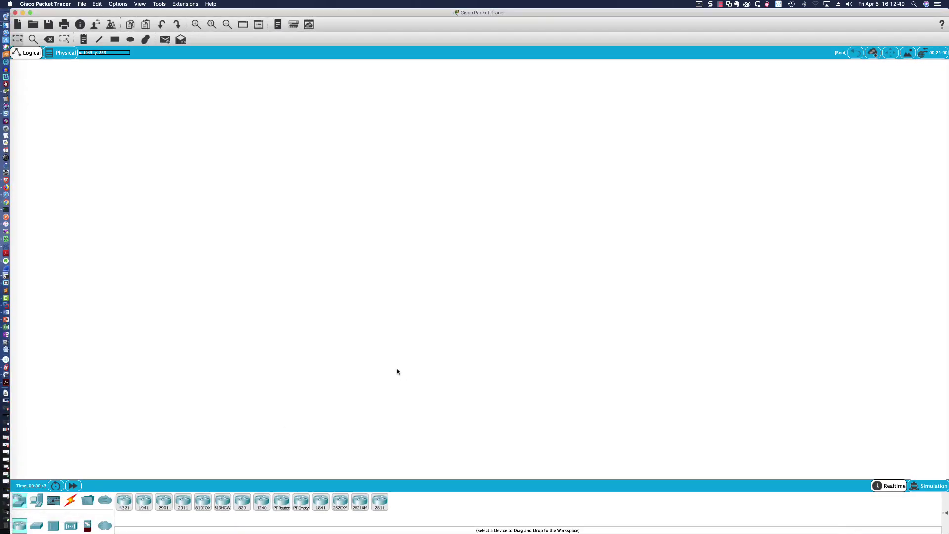